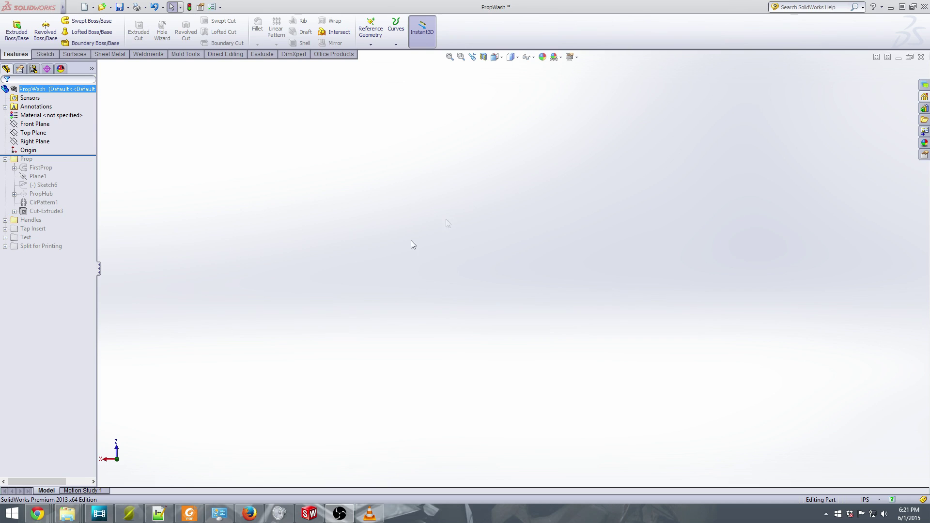
Roll the feature history forward to just after FirstProp and inspect the single blade from several angles
{"action": "left_click", "coordinate": [485, 213]}
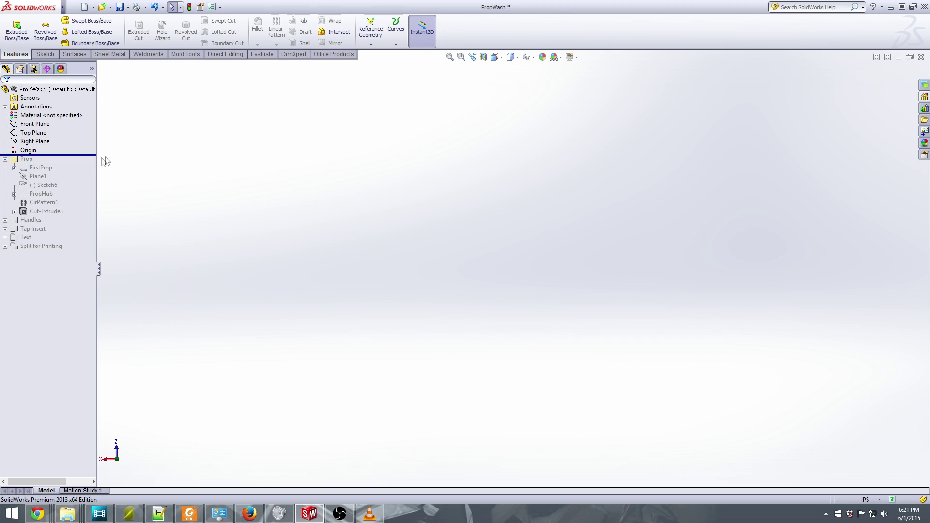
{"action": "left_click_drag", "start_coordinate": [95, 155], "coordinate": [96, 171]}
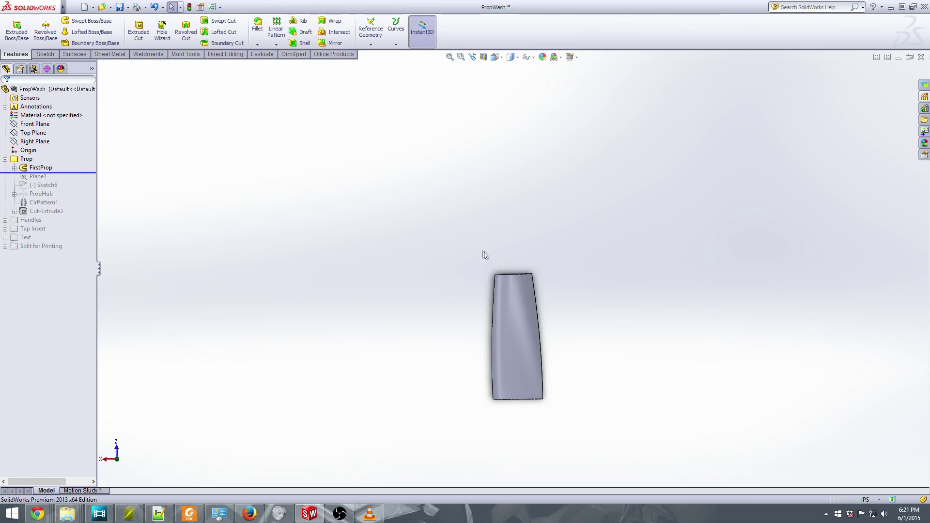
{"action": "middle_click_drag", "start_coordinate": [584, 320], "coordinate": [531, 140]}
{"action": "middle_click_drag", "start_coordinate": [473, 342], "coordinate": [459, 374]}
{"action": "middle_click_drag", "start_coordinate": [554, 210], "coordinate": [474, 243]}
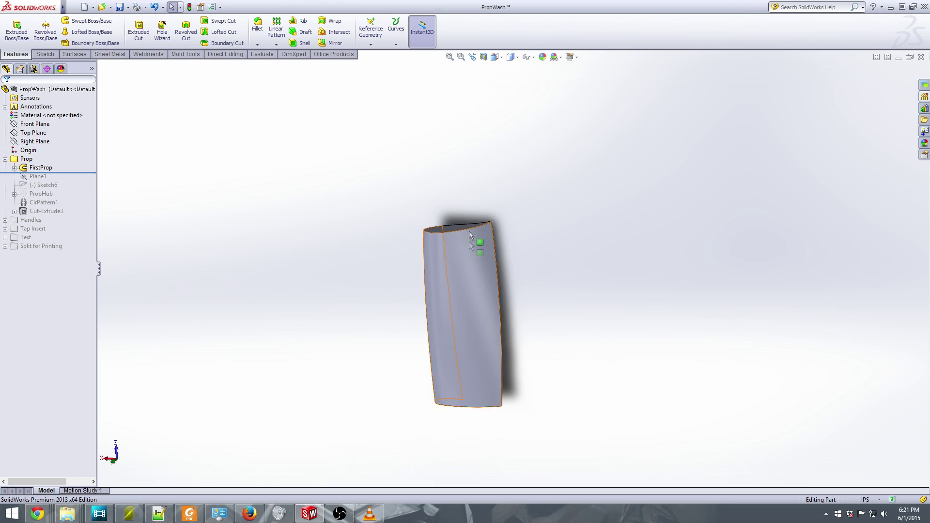
{"action": "middle_click_drag", "start_coordinate": [454, 200], "coordinate": [525, 190]}
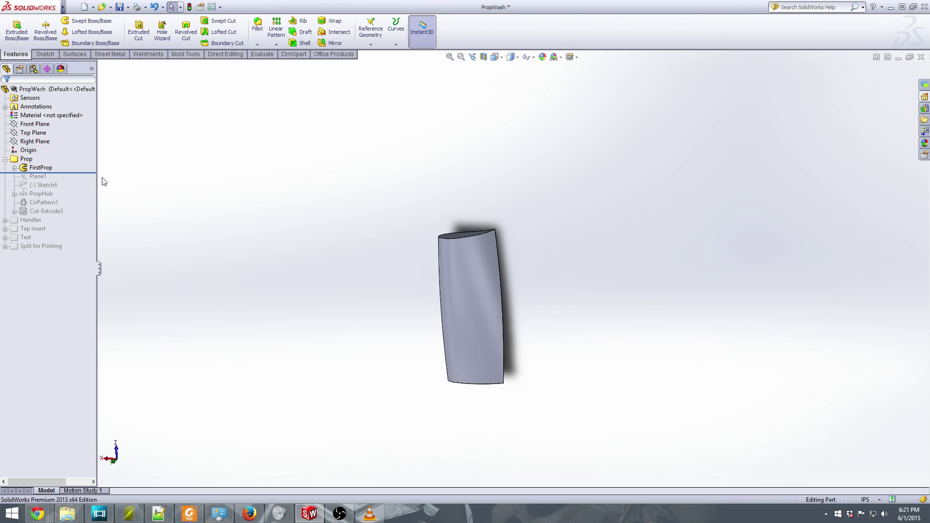
Roll the history forward past PropHub and CirPattern1 to include the hub and the patterned second blade
{"action": "left_click_drag", "start_coordinate": [95, 173], "coordinate": [93, 195]}
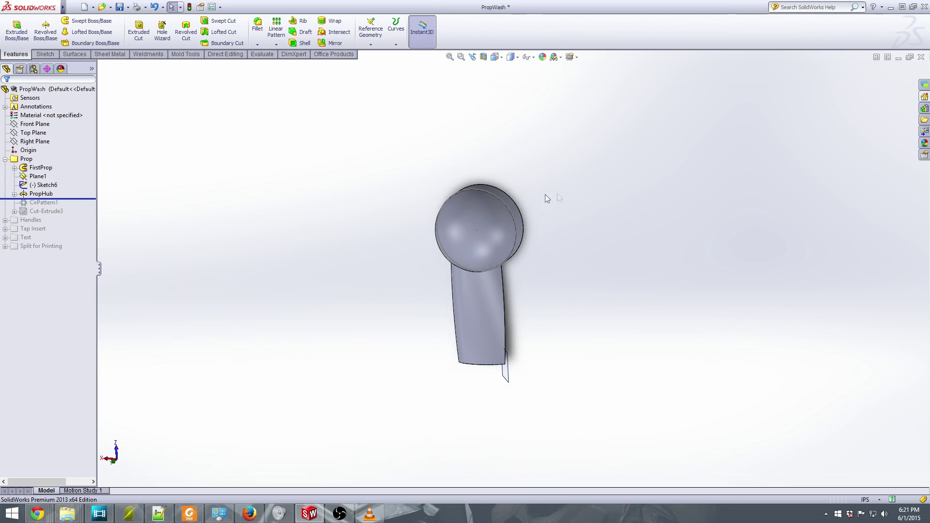
{"action": "middle_click_drag", "start_coordinate": [545, 193], "coordinate": [546, 237]}
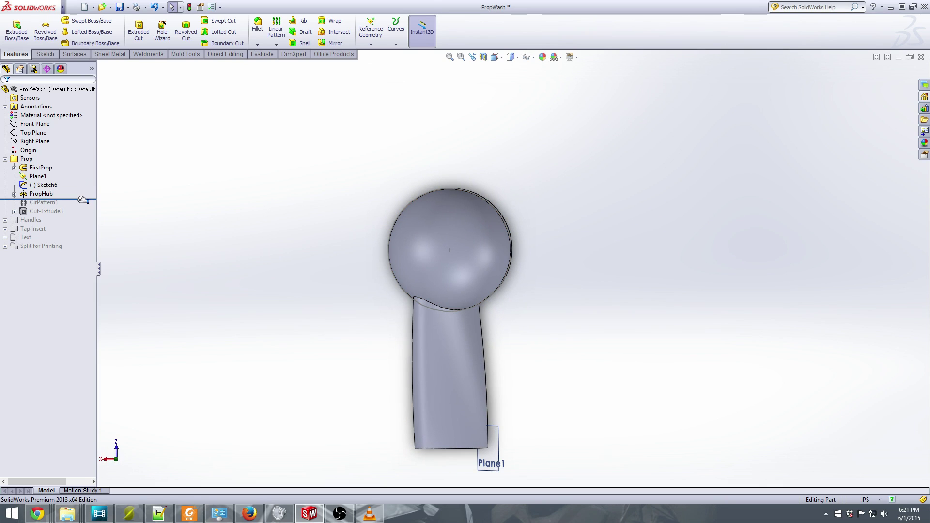
{"action": "left_click_drag", "start_coordinate": [82, 200], "coordinate": [82, 208]}
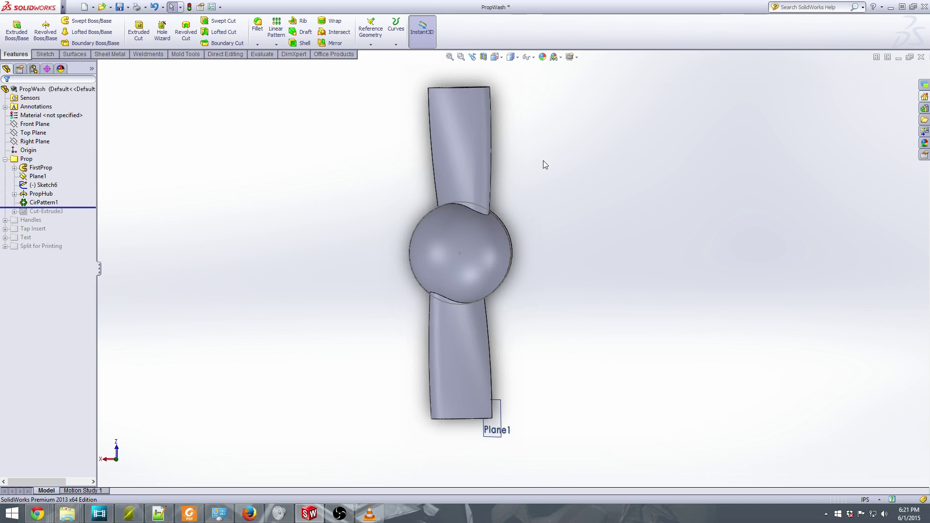
{"action": "middle_click_drag", "start_coordinate": [533, 249], "coordinate": [248, 241]}
Roll the history forward past Cut-Extrude3 and review the propeller from the back and front
{"action": "left_click_drag", "start_coordinate": [67, 208], "coordinate": [68, 216]}
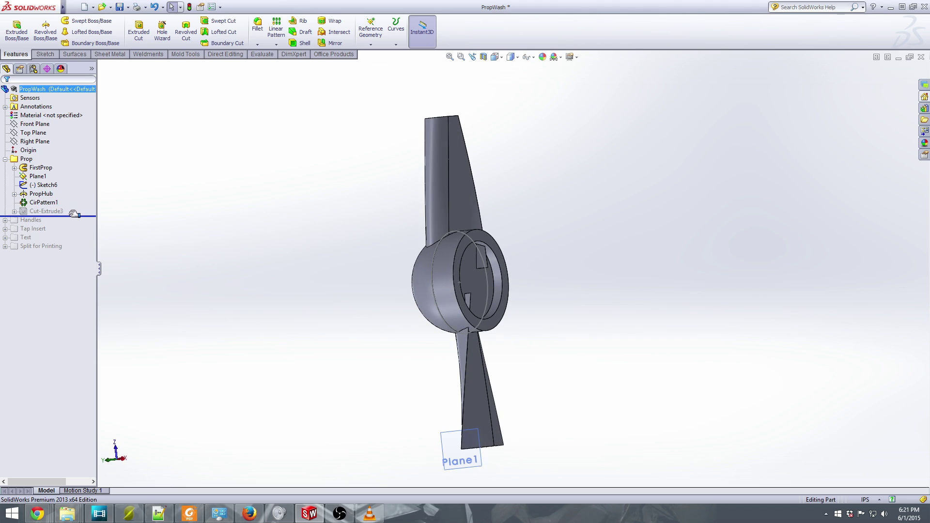
{"action": "middle_click_drag", "start_coordinate": [525, 315], "coordinate": [475, 297]}
{"action": "middle_click_drag", "start_coordinate": [581, 292], "coordinate": [632, 281]}
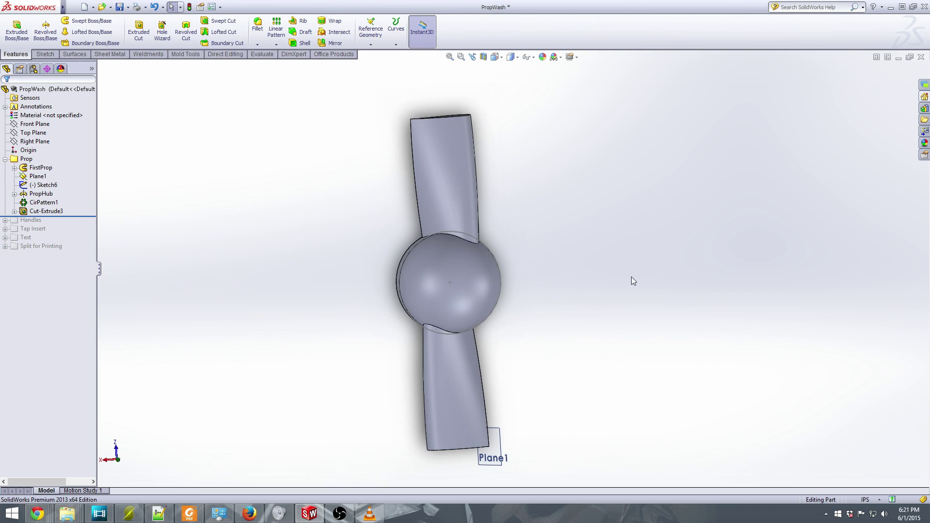
{"action": "middle_click_drag", "start_coordinate": [521, 293], "coordinate": [505, 297]}
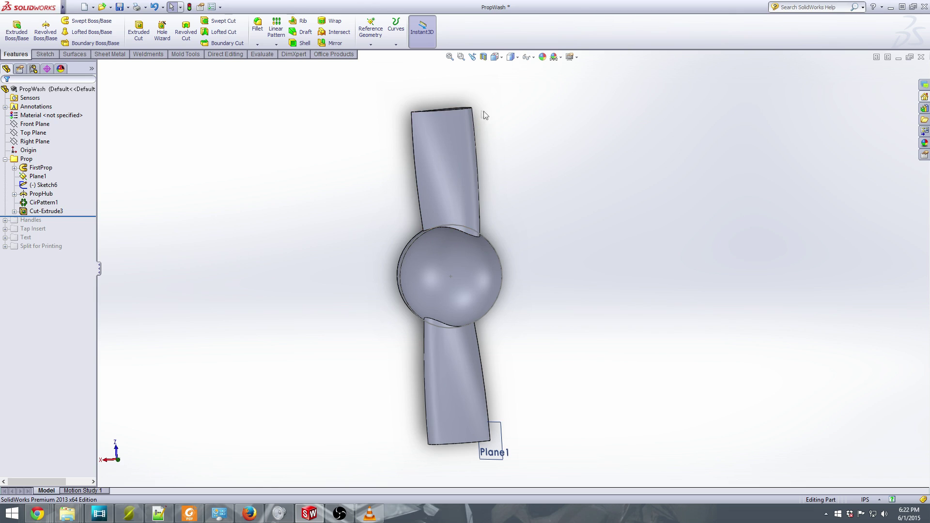
{"action": "mouse_move", "coordinate": [557, 208]}
{"action": "middle_mouse_down"}
{"action": "mouse_move", "coordinate": [485, 213]}
{"action": "mouse_move", "coordinate": [556, 208]}
{"action": "middle_mouse_up"}
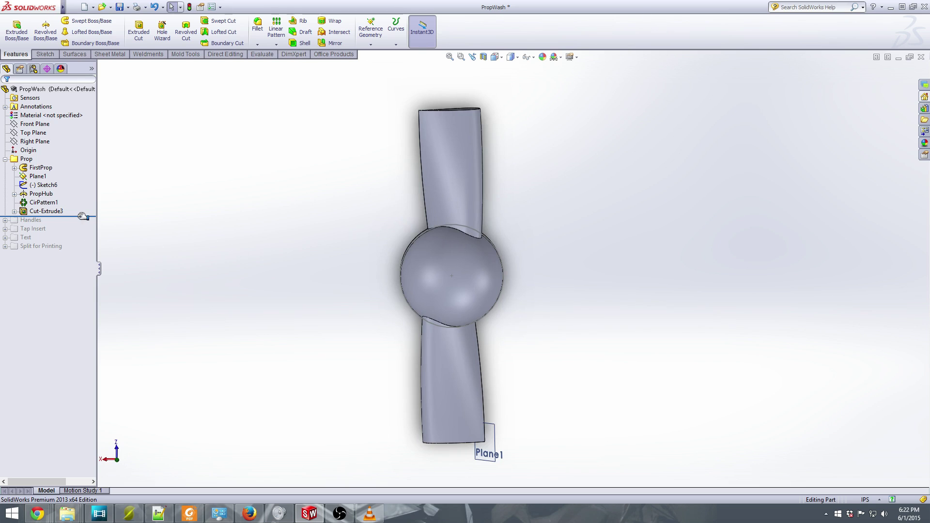
Roll the history forward past the Handles folder and view the frame around the propeller from the blade's end
{"action": "left_click_drag", "start_coordinate": [71, 216], "coordinate": [73, 225]}
{"action": "mouse_move", "coordinate": [565, 248]}
{"action": "middle_mouse_down"}
{"action": "mouse_move", "coordinate": [509, 248]}
{"action": "mouse_move", "coordinate": [559, 246]}
{"action": "middle_mouse_up"}
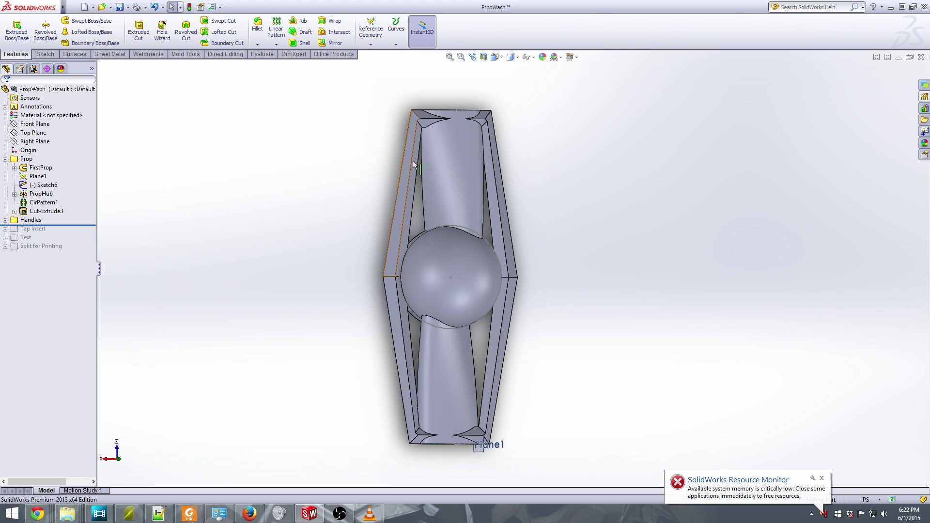
{"action": "middle_click_drag", "start_coordinate": [573, 188], "coordinate": [614, 313]}
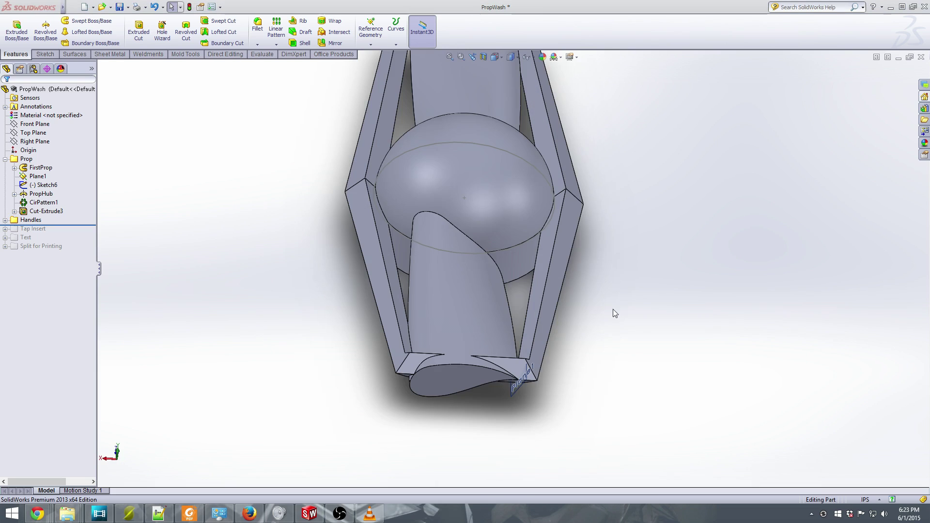
Show the FirstProp dimensions on the blade's end face, examine them and clear the selection
{"action": "double_click", "coordinate": [460, 376]}
{"action": "scroll", "coordinate": [458, 376], "scroll_direction": "down", "scroll_amount": 2}
{"action": "scroll", "coordinate": [459, 380], "scroll_direction": "down", "scroll_amount": 2}
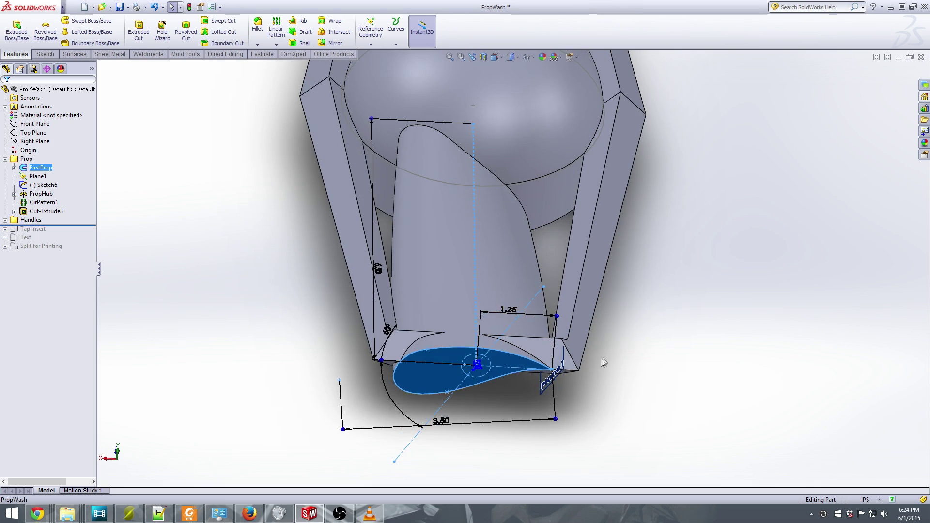
{"action": "left_click", "coordinate": [589, 362]}
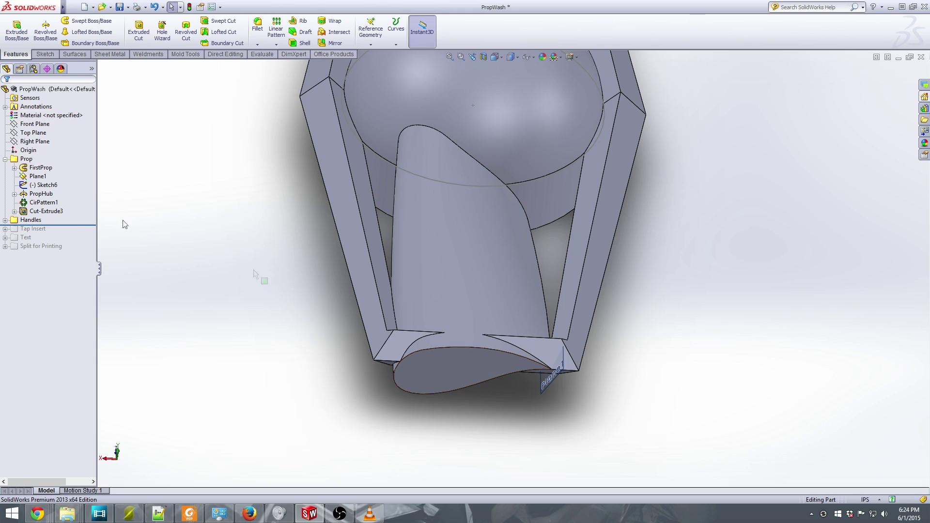
Roll the history forward past the Tap Insert folder and inspect the hole in the blade's end face
{"action": "left_click_drag", "start_coordinate": [78, 224], "coordinate": [77, 233]}
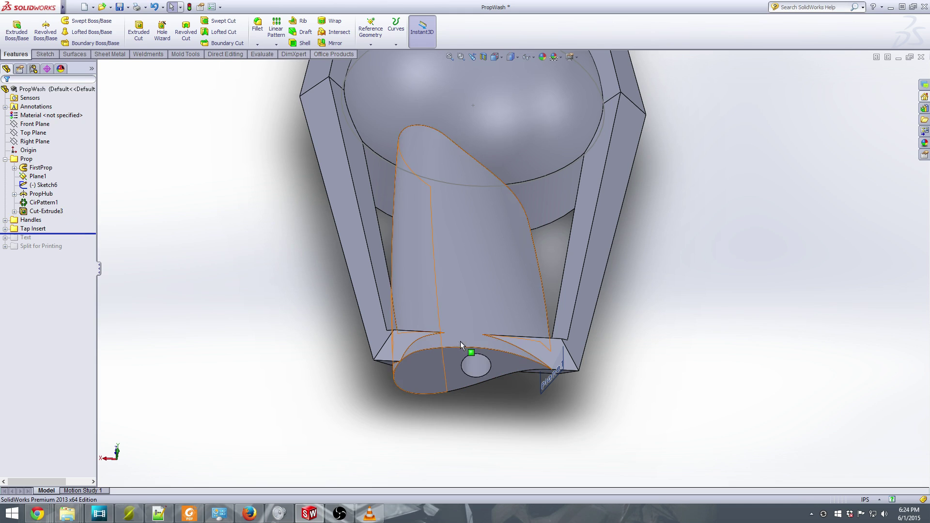
{"action": "scroll", "coordinate": [460, 341], "scroll_direction": "down", "scroll_amount": 4}
{"action": "middle_click_drag", "start_coordinate": [500, 349], "coordinate": [452, 338]}
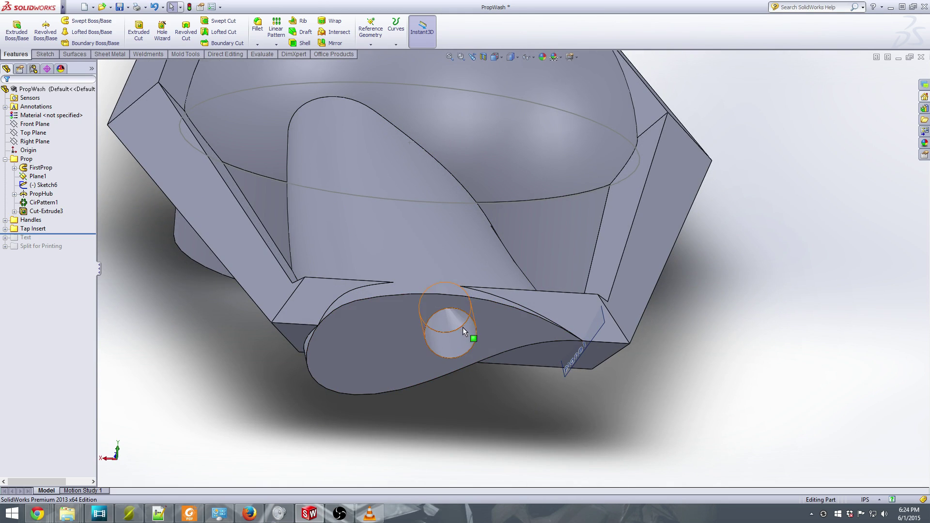
{"action": "scroll", "coordinate": [474, 284], "scroll_direction": "up", "scroll_amount": 4}
{"action": "middle_click_drag", "start_coordinate": [475, 280], "coordinate": [565, 283]}
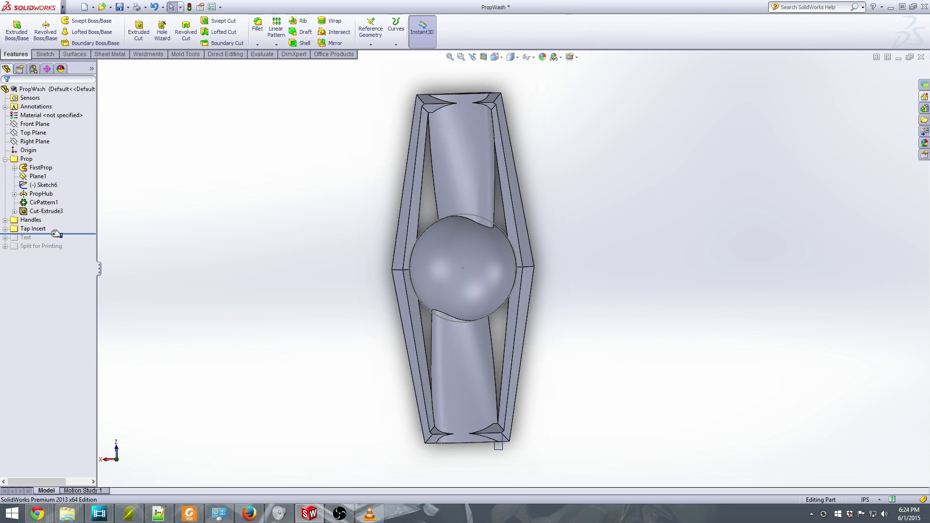
Roll the history forward past the Text folder, expand the folder and highlight Cut-Extrude8
{"action": "left_click_drag", "start_coordinate": [53, 234], "coordinate": [53, 250]}
{"action": "scroll", "coordinate": [457, 164], "scroll_direction": "down", "scroll_amount": 2}
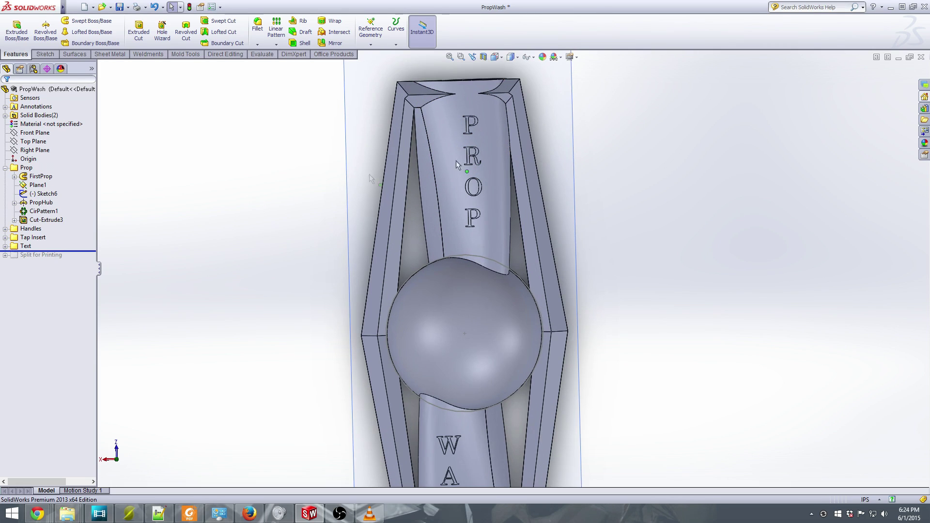
{"action": "left_click", "coordinate": [5, 246]}
{"action": "left_click", "coordinate": [48, 272]}
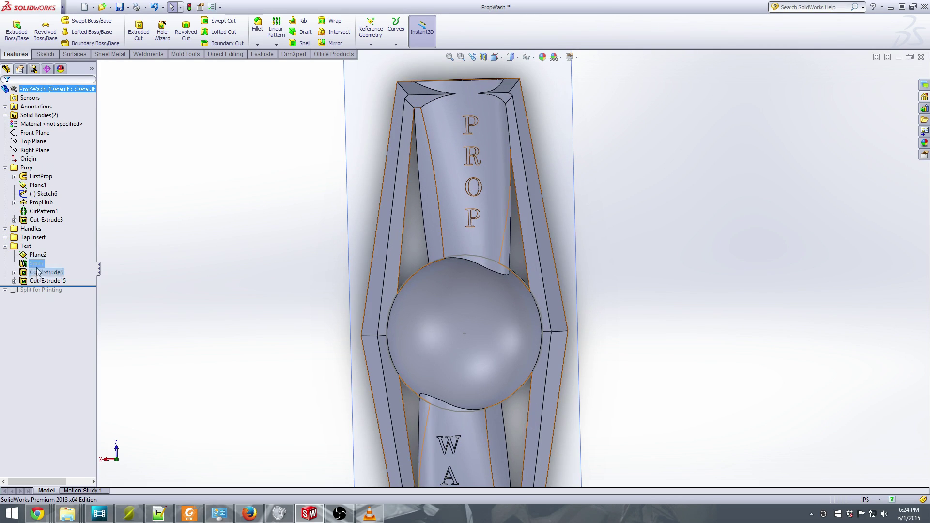
{"action": "middle_click_drag", "start_coordinate": [328, 210], "coordinate": [358, 210]}
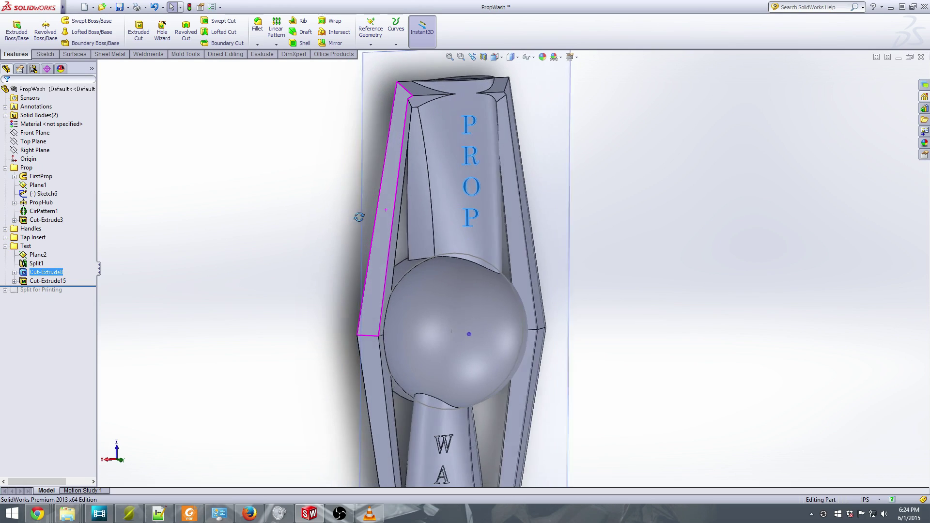
Select Plane2 and examine how the PROP lettering is cut into the curved blade surface
{"action": "left_click", "coordinate": [540, 169]}
{"action": "middle_click_drag", "start_coordinate": [510, 168], "coordinate": [566, 262]}
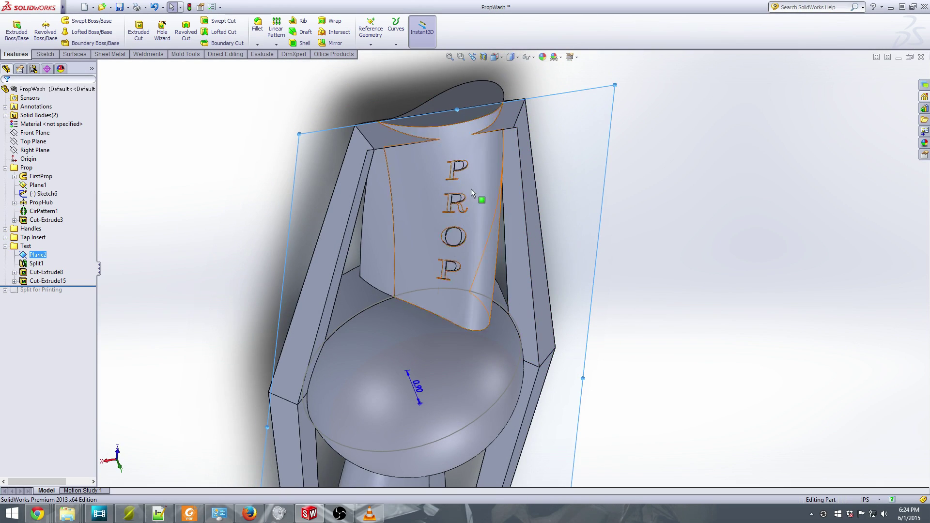
{"action": "scroll", "coordinate": [471, 188], "scroll_direction": "down", "scroll_amount": 3}
{"action": "middle_click_drag", "start_coordinate": [471, 187], "coordinate": [462, 213]}
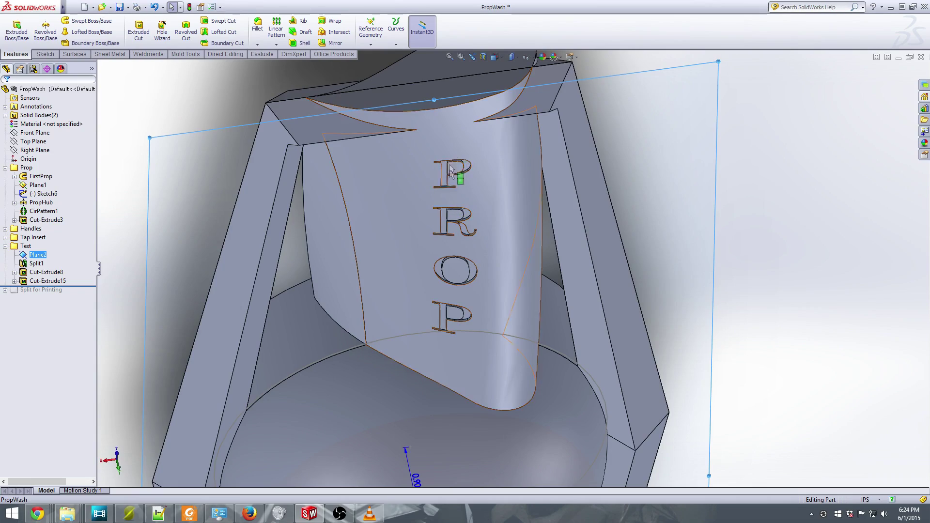
{"action": "middle_click_drag", "start_coordinate": [443, 177], "coordinate": [472, 157]}
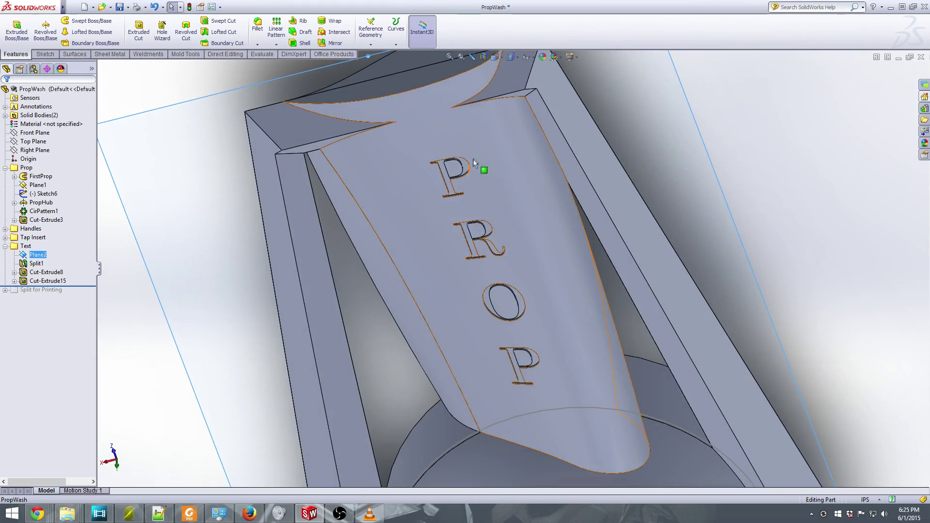
{"action": "mouse_move", "coordinate": [469, 190]}
{"action": "middle_mouse_down"}
{"action": "mouse_move", "coordinate": [505, 183]}
{"action": "mouse_move", "coordinate": [484, 197]}
{"action": "middle_mouse_up"}
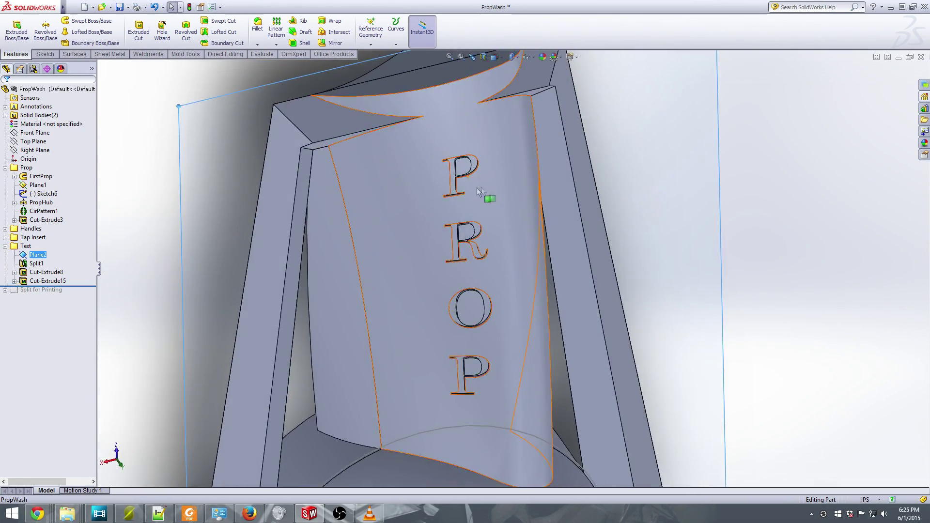
{"action": "scroll", "coordinate": [492, 230], "scroll_direction": "up", "scroll_amount": 4}
{"action": "scroll", "coordinate": [483, 233], "scroll_direction": "down", "scroll_amount": 6}
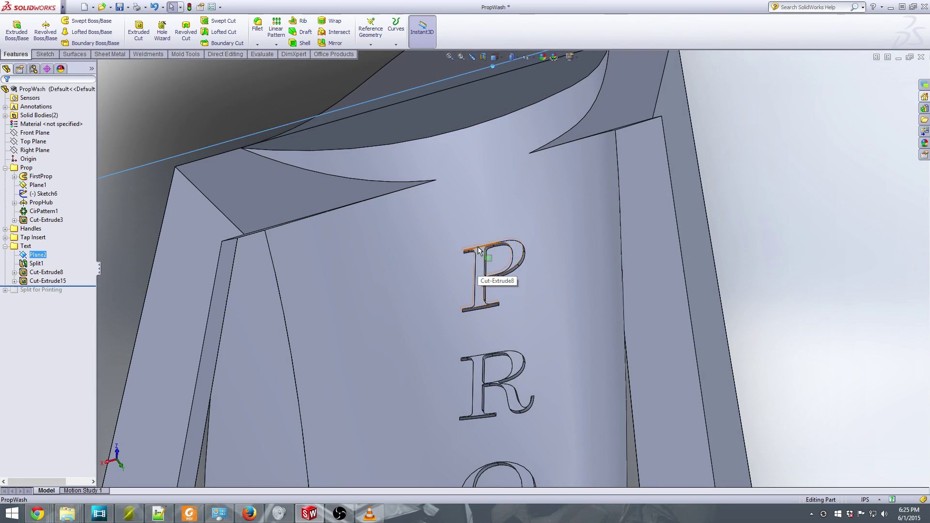
{"action": "scroll", "coordinate": [484, 315], "scroll_direction": "up", "scroll_amount": 5}
{"action": "scroll", "coordinate": [483, 315], "scroll_direction": "up", "scroll_amount": 5}
{"action": "middle_click_drag", "start_coordinate": [484, 319], "coordinate": [544, 253]}
{"action": "scroll", "coordinate": [529, 279], "scroll_direction": "up", "scroll_amount": 1}
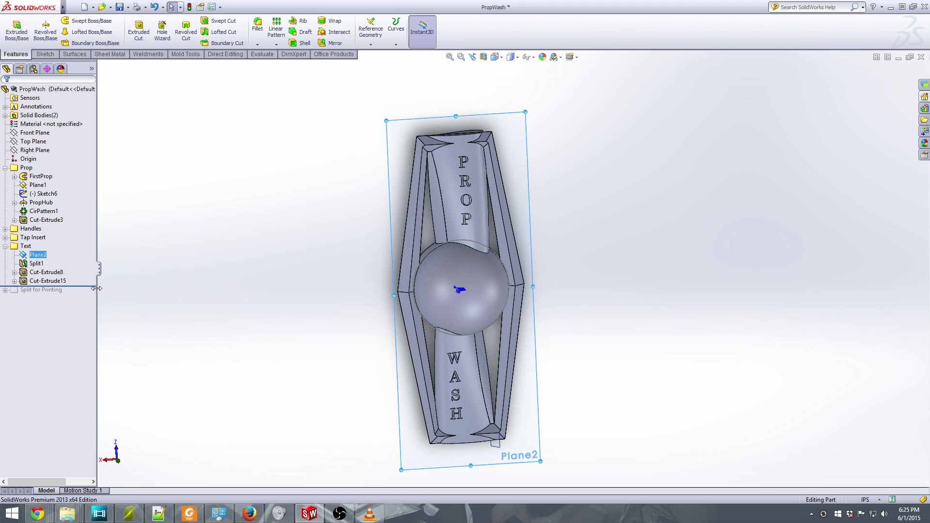
Roll the history forward past the Split for Printing folder and inspect the split across the hub
{"action": "left_click_drag", "start_coordinate": [79, 292], "coordinate": [78, 294]}
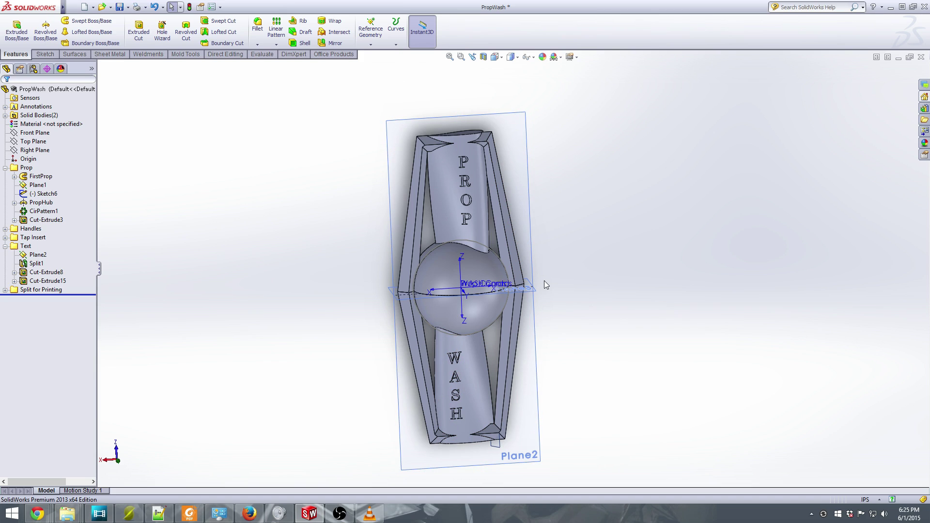
{"action": "middle_click_drag", "start_coordinate": [556, 293], "coordinate": [562, 282]}
{"action": "left_click_drag", "start_coordinate": [562, 283], "coordinate": [561, 290]}
{"action": "key", "text": "Escape"}
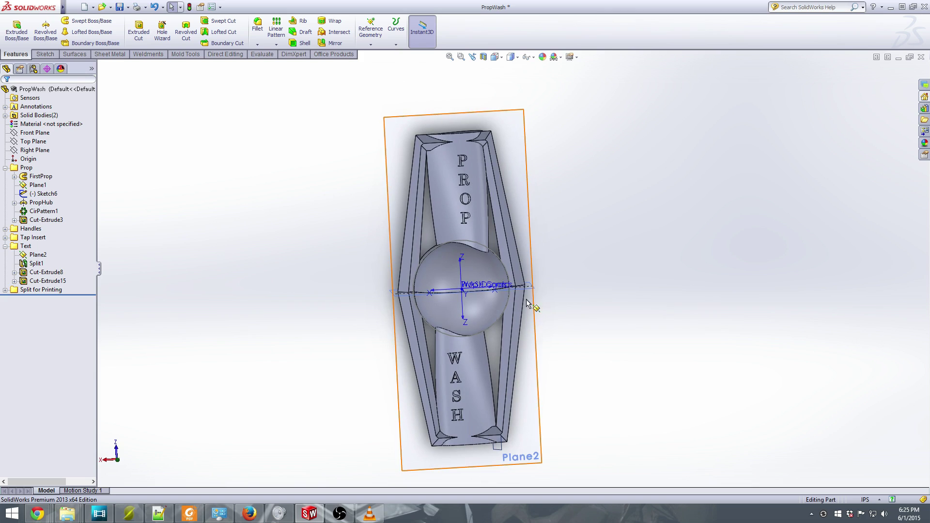